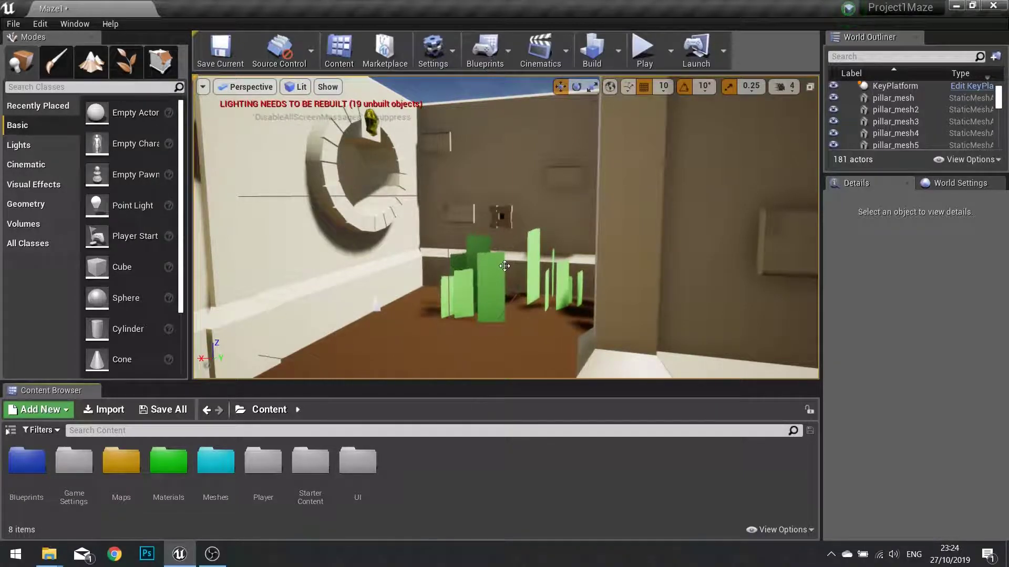
- Create a folder named Sounds in the project's Content folder and open it
{"action": "right_click_drag", "start_coordinate": [504, 266], "coordinate": [456, 371]}
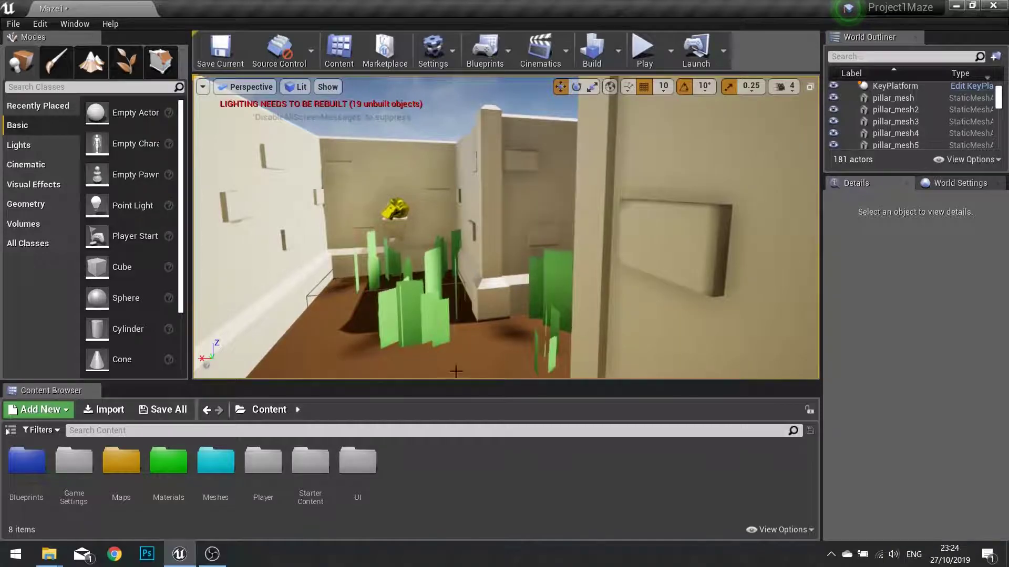
{"action": "right_click", "coordinate": [429, 491]}
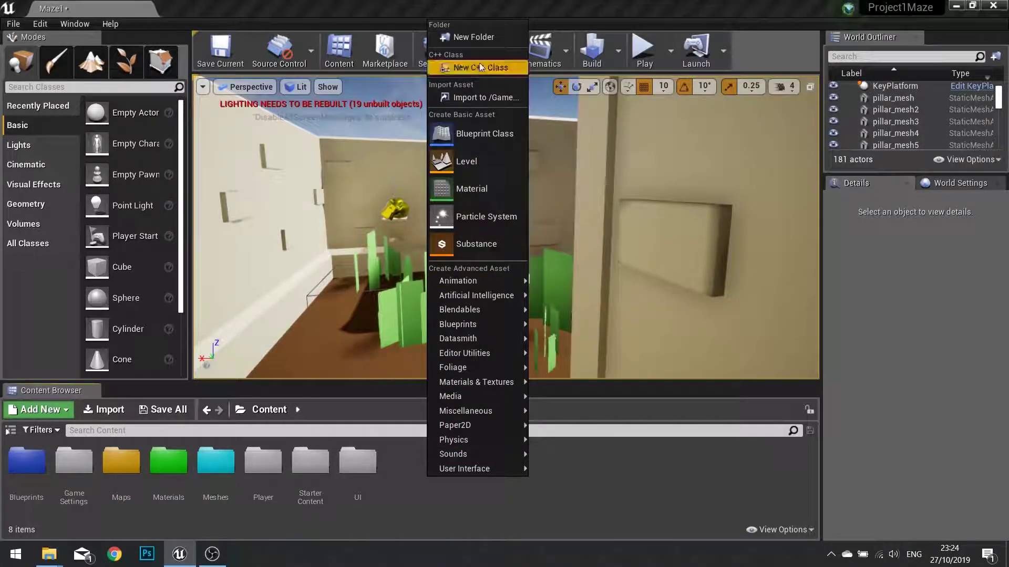
{"action": "left_click", "coordinate": [481, 37]}
{"action": "type", "text": "Sou"}
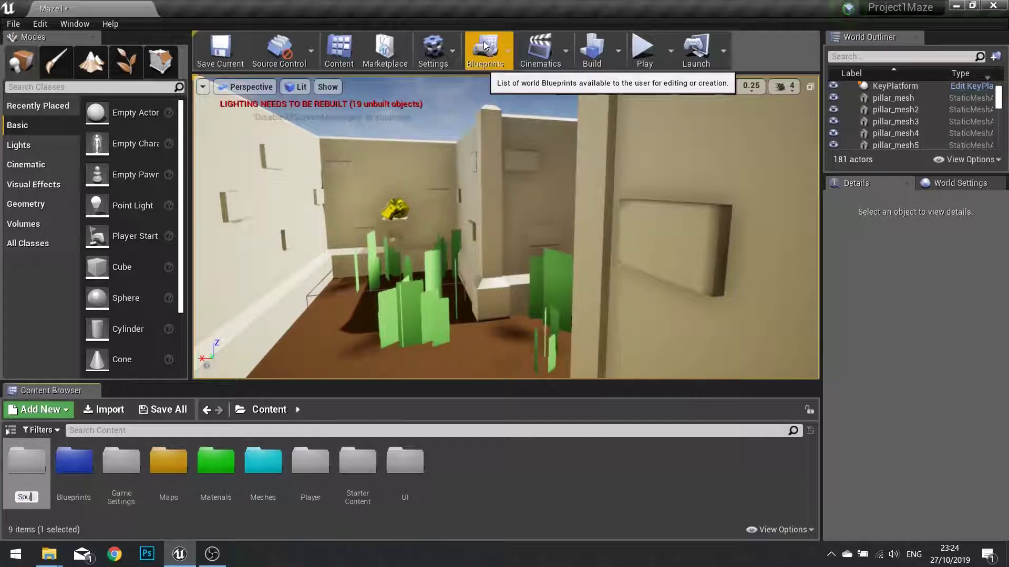
{"action": "type", "text": "nds"}
{"action": "key", "text": "Return"}
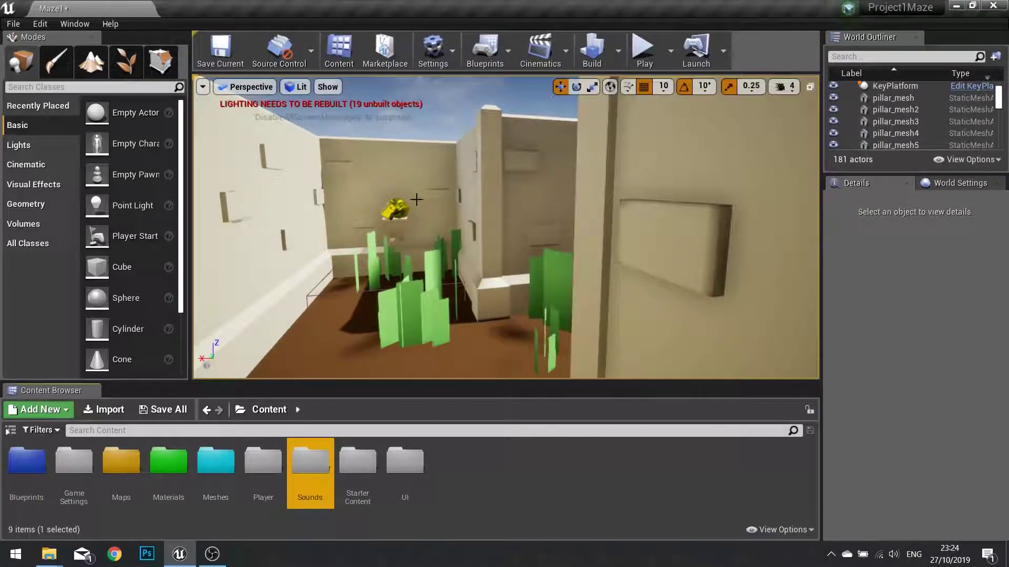
{"action": "double_click", "coordinate": [329, 452]}
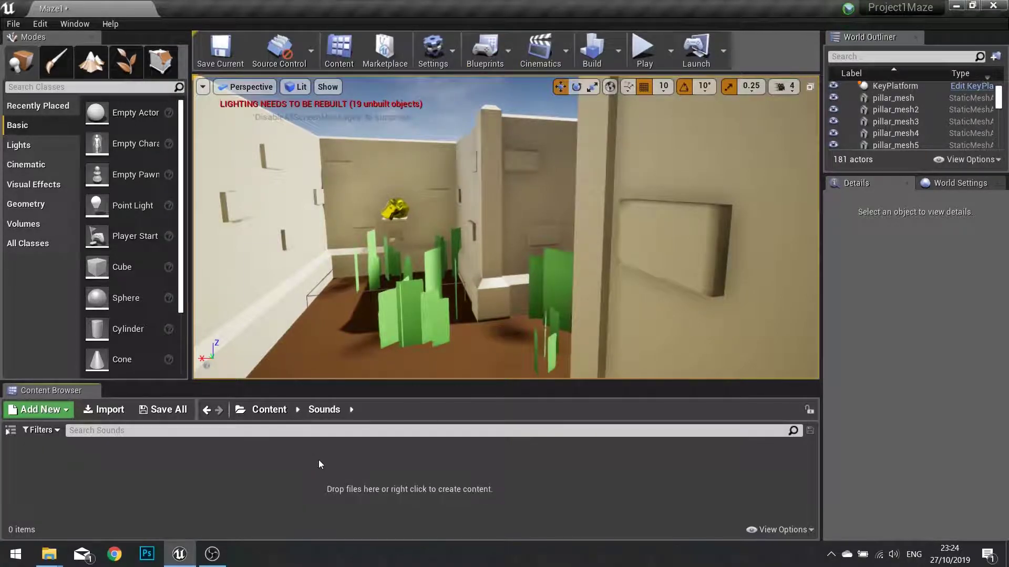
- Import Arrow_SFX, DoorOpening_SFX, Hit_SFX, LightlessDawn_Music and PickupSkull_SFX from MazeAssets/Sounds into the Sounds folder
{"action": "left_click", "coordinate": [108, 410]}
{"action": "left_click", "coordinate": [161, 150]}
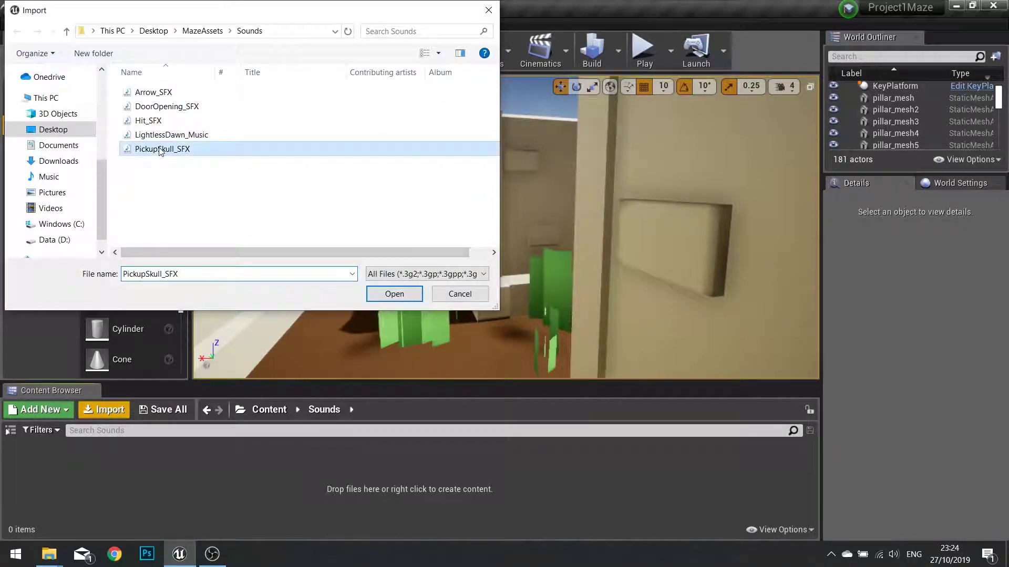
{"action": "left_click", "coordinate": [157, 95], "text": "shift"}
{"action": "left_click", "coordinate": [394, 294]}
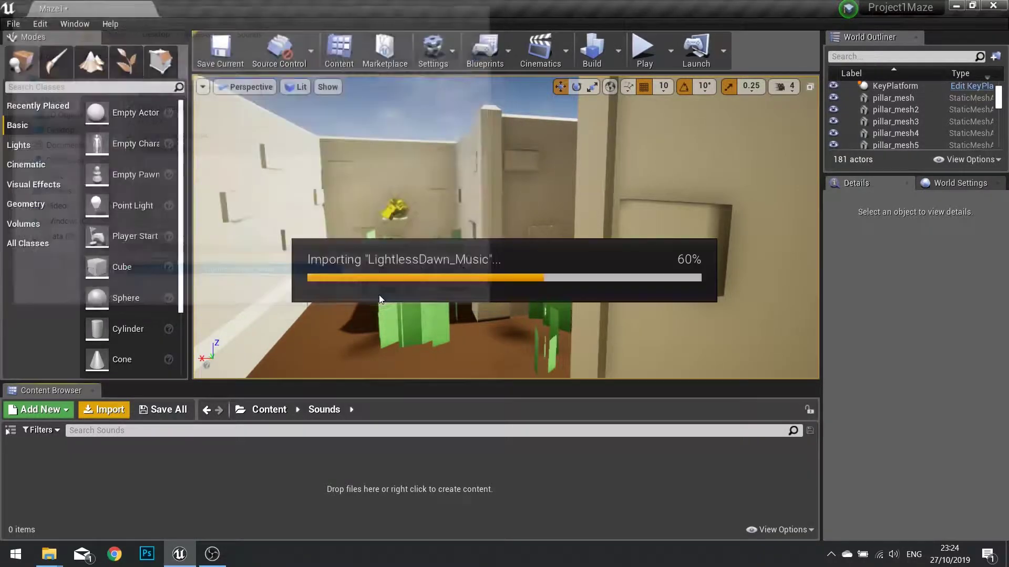
{"action": "left_click", "coordinate": [310, 488]}
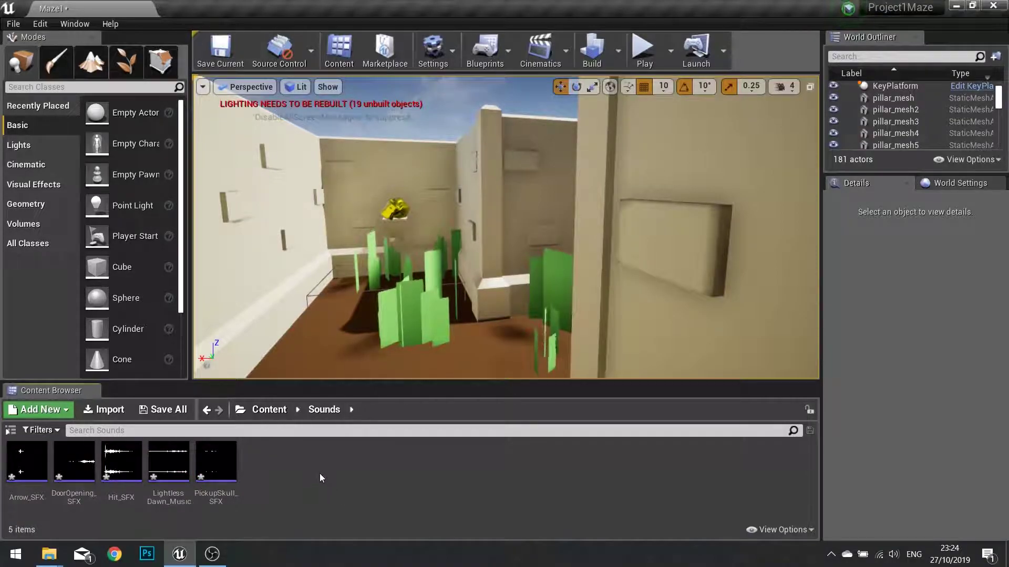
{"action": "mouse_move", "coordinate": [71, 477]}
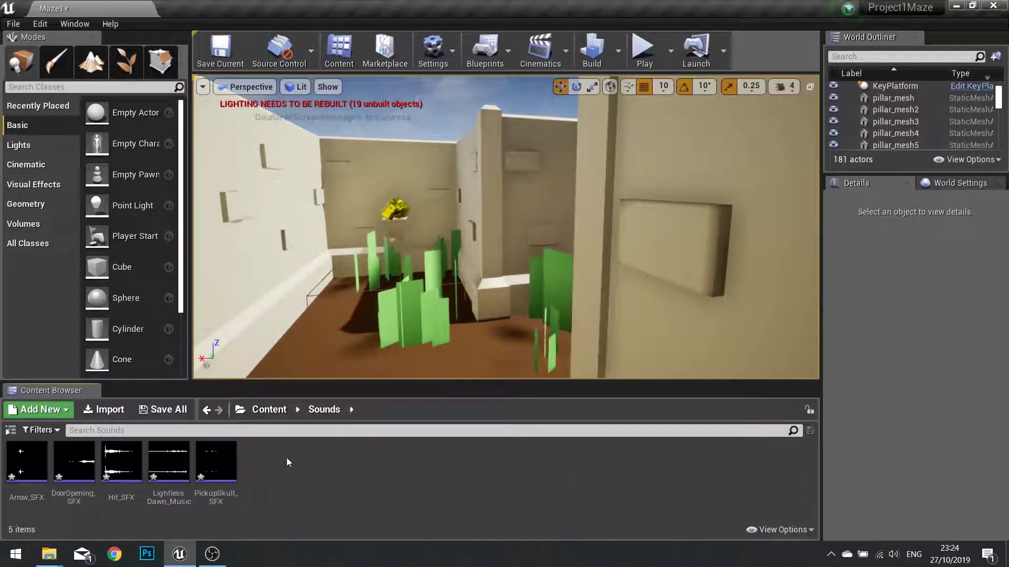
- Set the Sounds folder's colour to a dark purple and reopen the folder
{"action": "left_click", "coordinate": [273, 410]}
{"action": "right_click", "coordinate": [310, 463]}
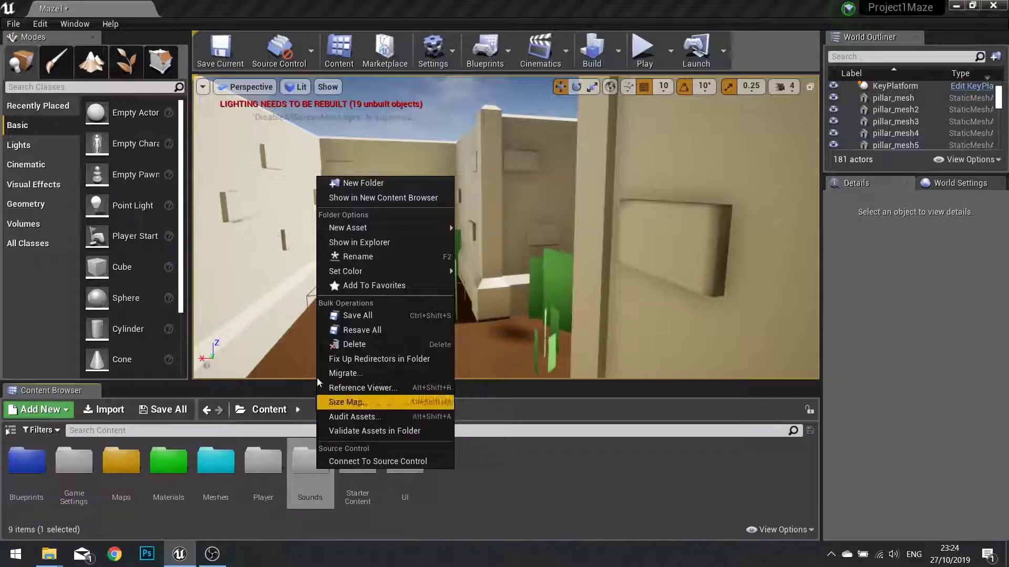
{"action": "mouse_move", "coordinate": [349, 271]}
{"action": "left_click", "coordinate": [506, 271]}
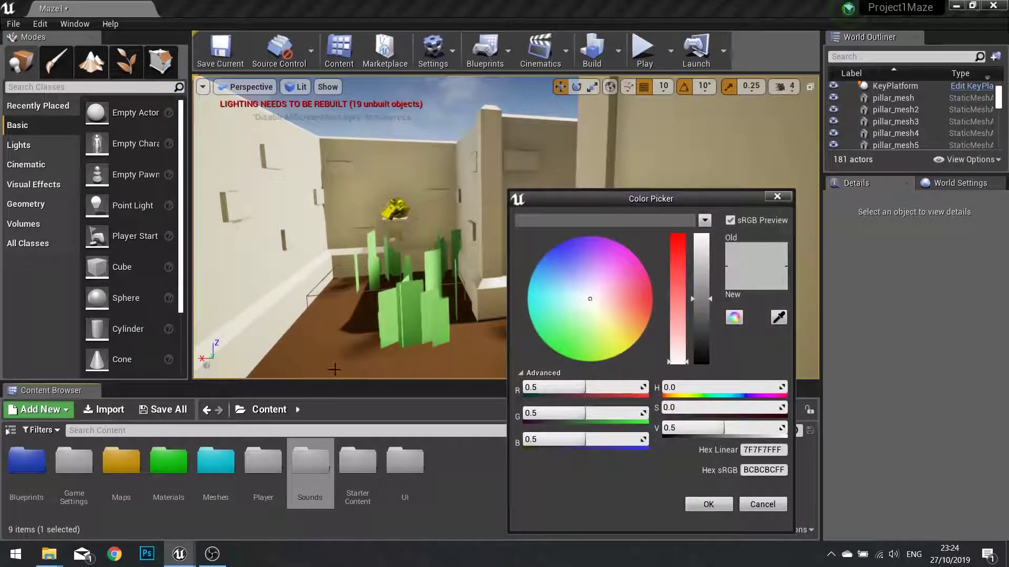
{"action": "left_click_drag", "start_coordinate": [635, 313], "coordinate": [647, 278]}
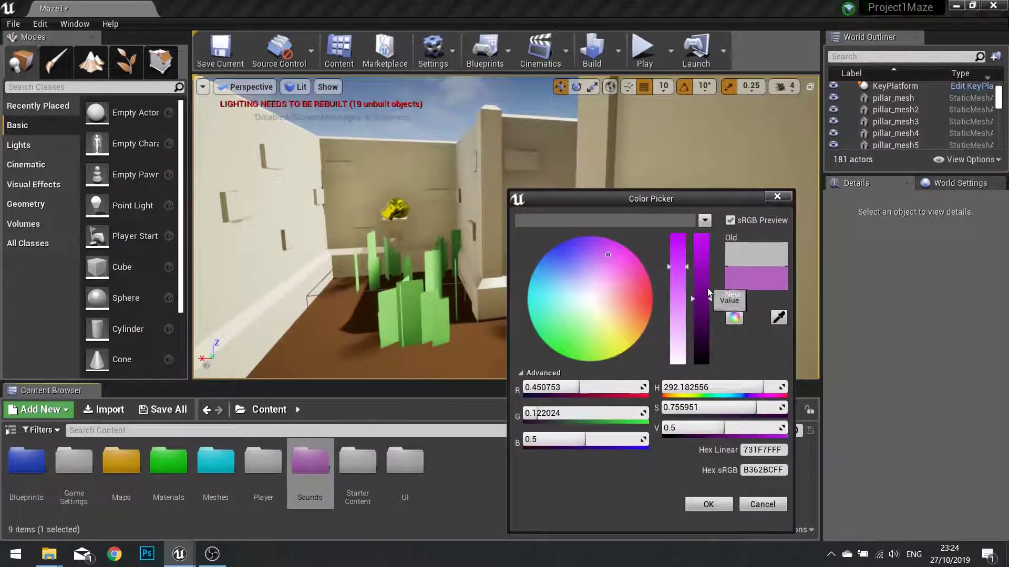
{"action": "left_click_drag", "start_coordinate": [707, 291], "coordinate": [703, 319]}
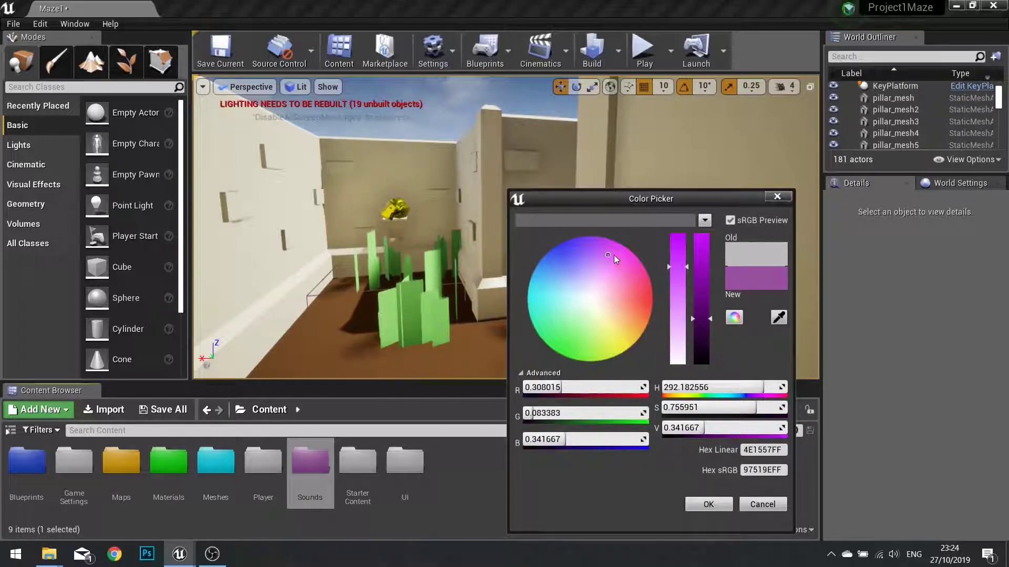
{"action": "left_click_drag", "start_coordinate": [614, 254], "coordinate": [613, 253]}
{"action": "left_click", "coordinate": [713, 506]}
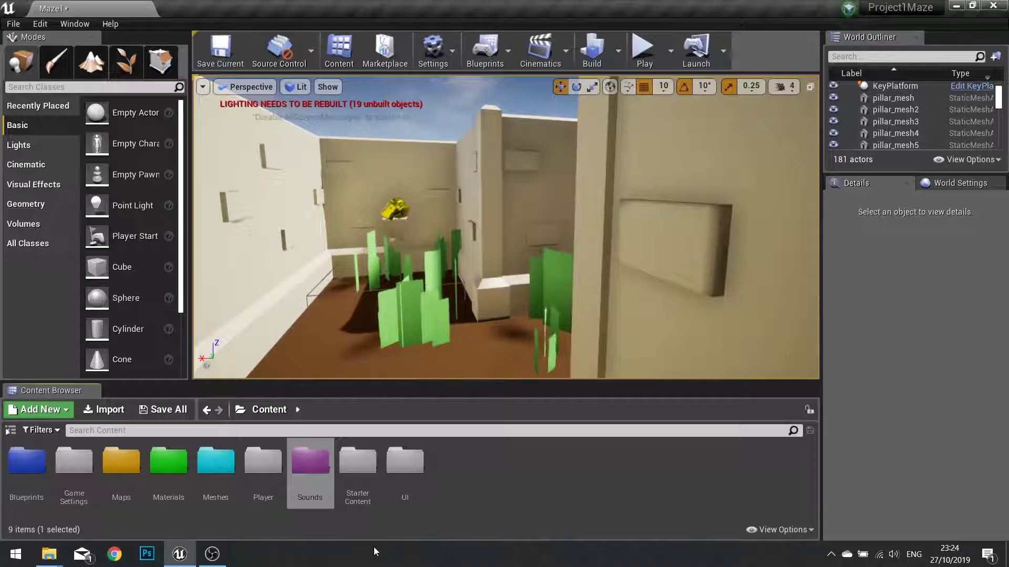
{"action": "double_click", "coordinate": [307, 463]}
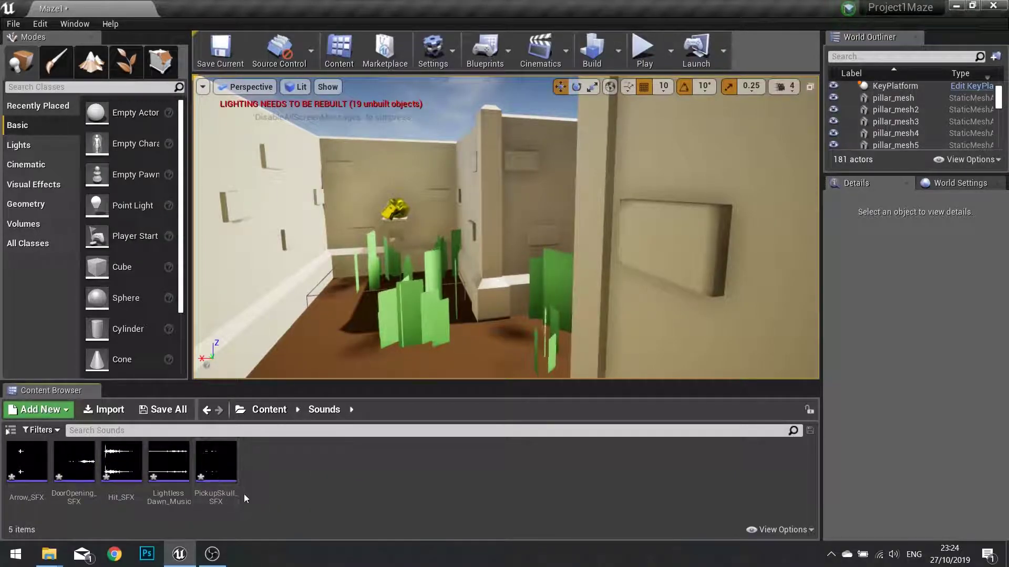
{"action": "mouse_move", "coordinate": [178, 496]}
- Open the Level Blueprint of the maze level
{"action": "right_click_drag", "start_coordinate": [497, 233], "coordinate": [456, 234]}
{"action": "key", "text": "s"}
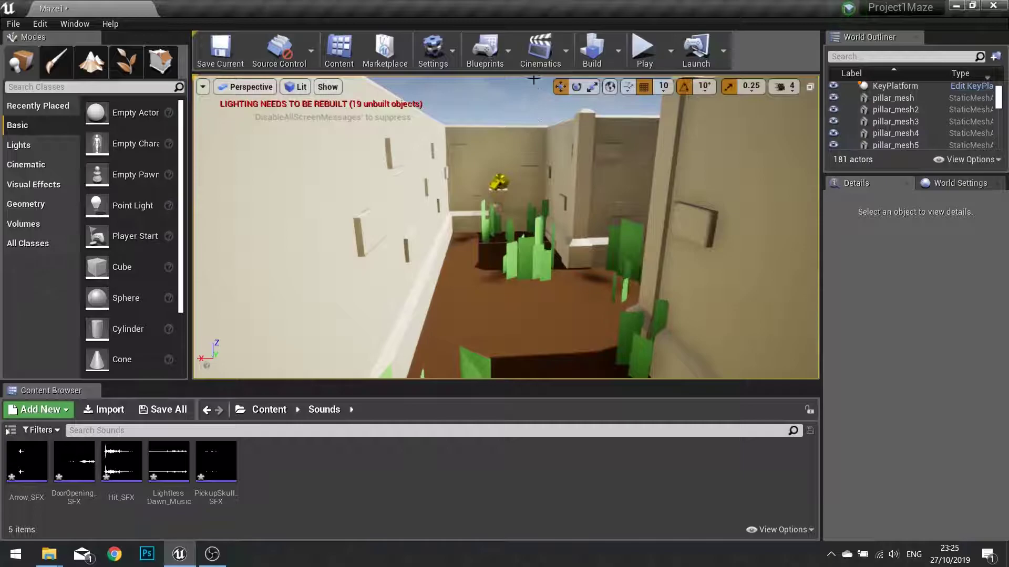
{"action": "left_click", "coordinate": [501, 61]}
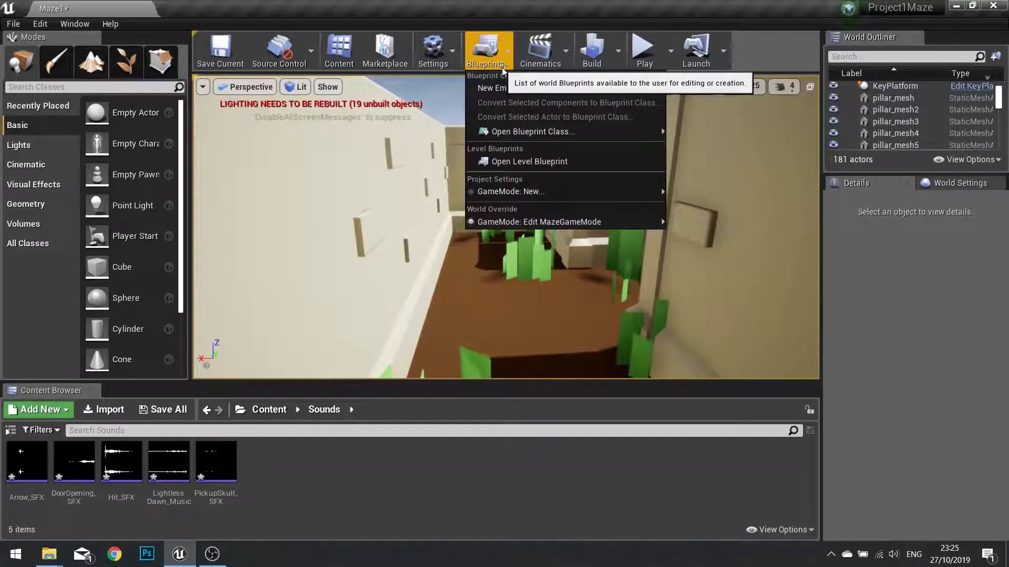
{"action": "left_click", "coordinate": [520, 163]}
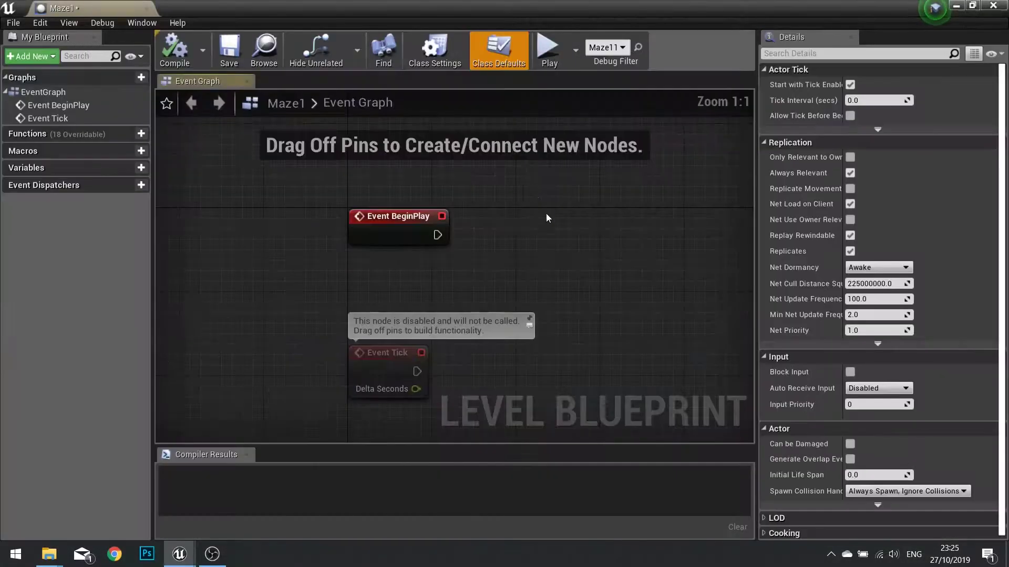
- Add a Play Sound 2D node connected to the execution output of Event BeginPlay
{"action": "right_click_drag", "start_coordinate": [466, 256], "coordinate": [406, 264]}
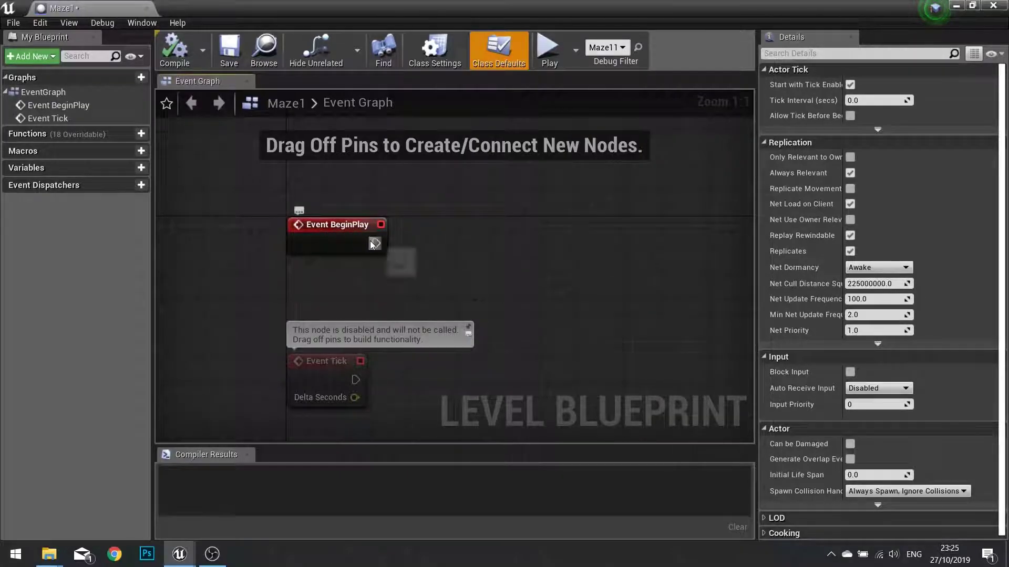
{"action": "left_click_drag", "start_coordinate": [377, 244], "coordinate": [459, 240]}
{"action": "type", "text": "play"}
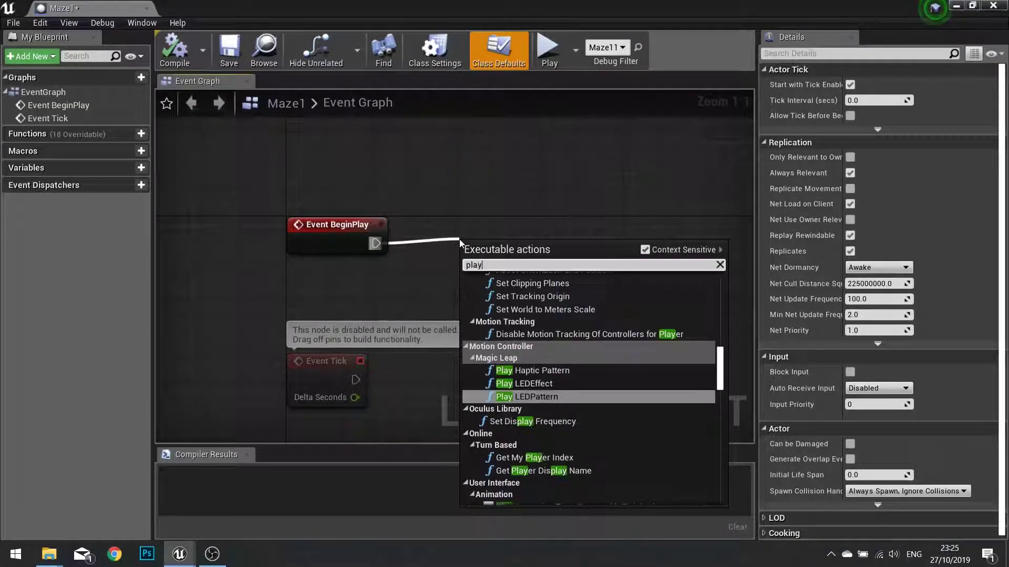
{"action": "type", "text": " sound"}
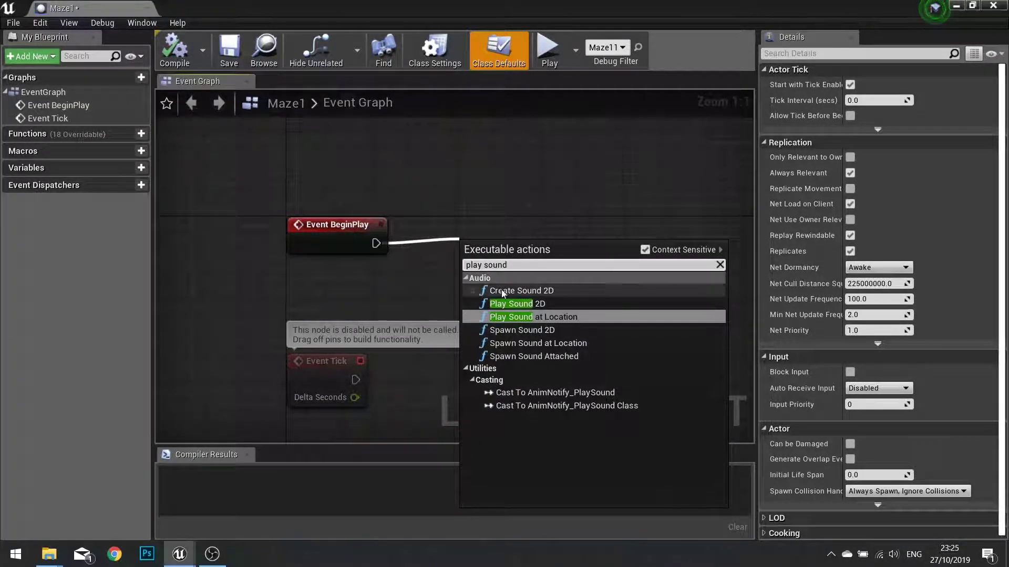
{"action": "left_click", "coordinate": [547, 305]}
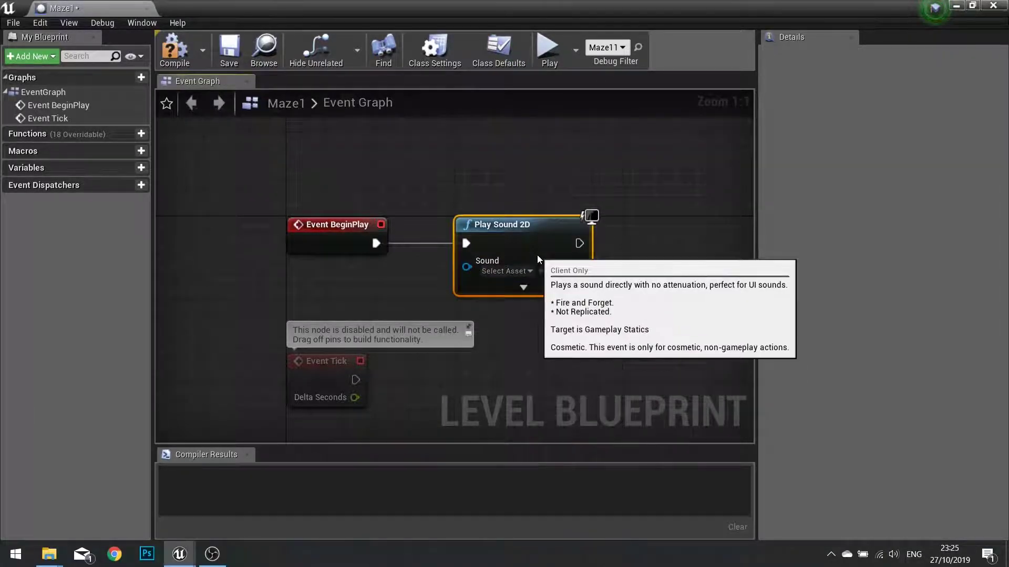
- Assign LightlessDawn_Music as the sound of the Play Sound 2D node
{"action": "left_click", "coordinate": [520, 271]}
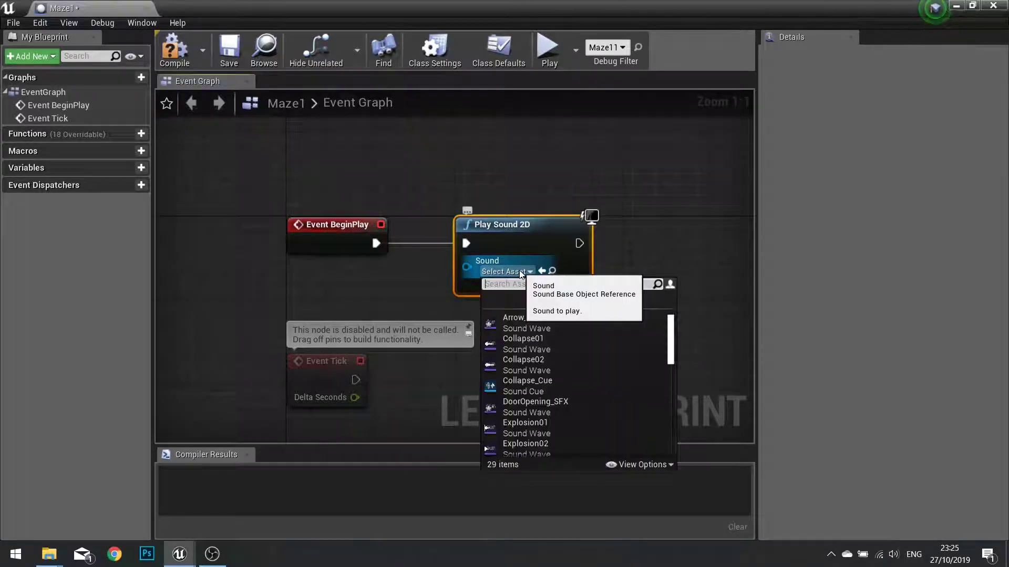
{"action": "scroll", "coordinate": [539, 380], "scroll_direction": "down", "scroll_amount": 5}
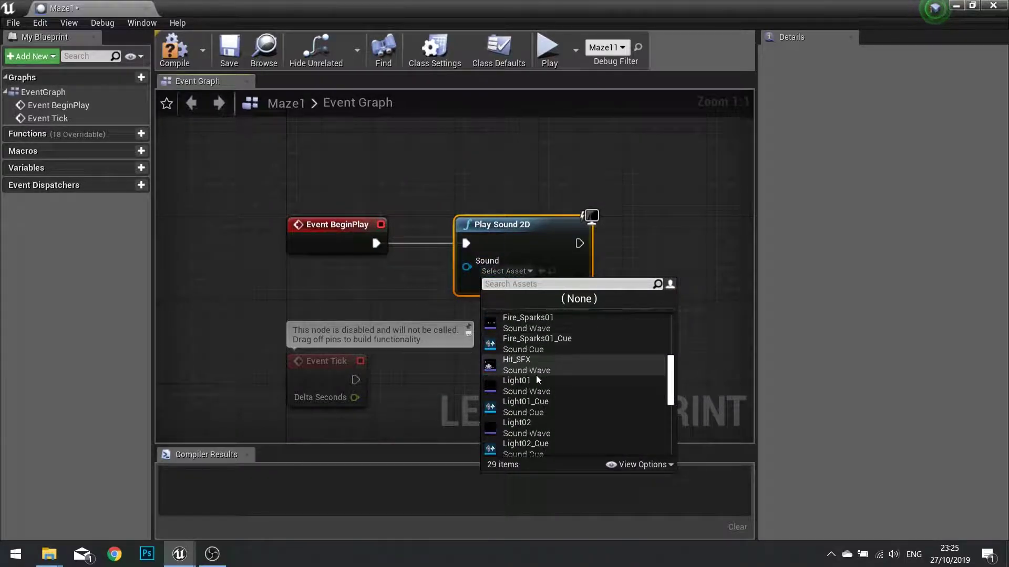
{"action": "scroll", "coordinate": [537, 379], "scroll_direction": "down", "scroll_amount": 2}
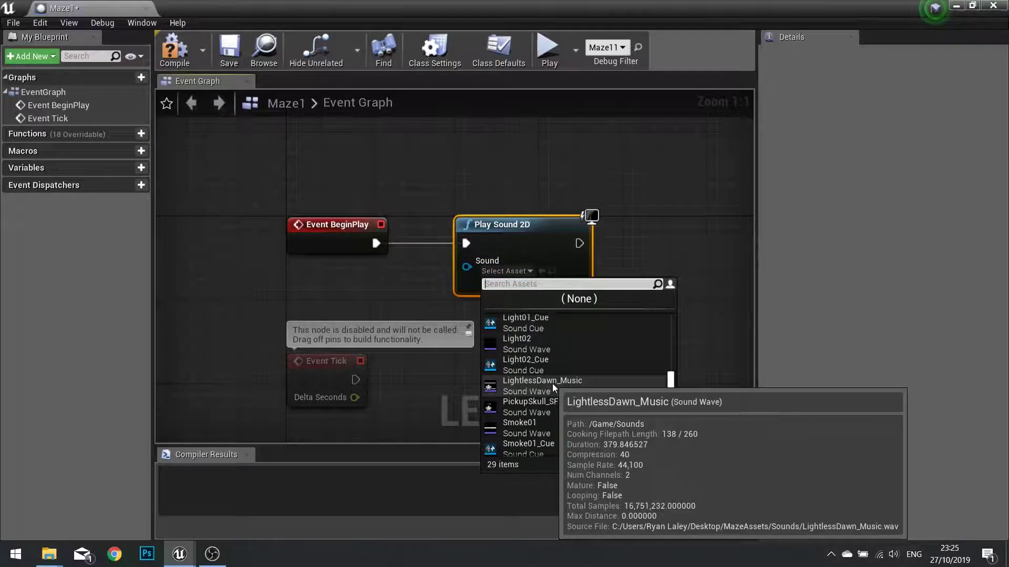
{"action": "left_click", "coordinate": [553, 384]}
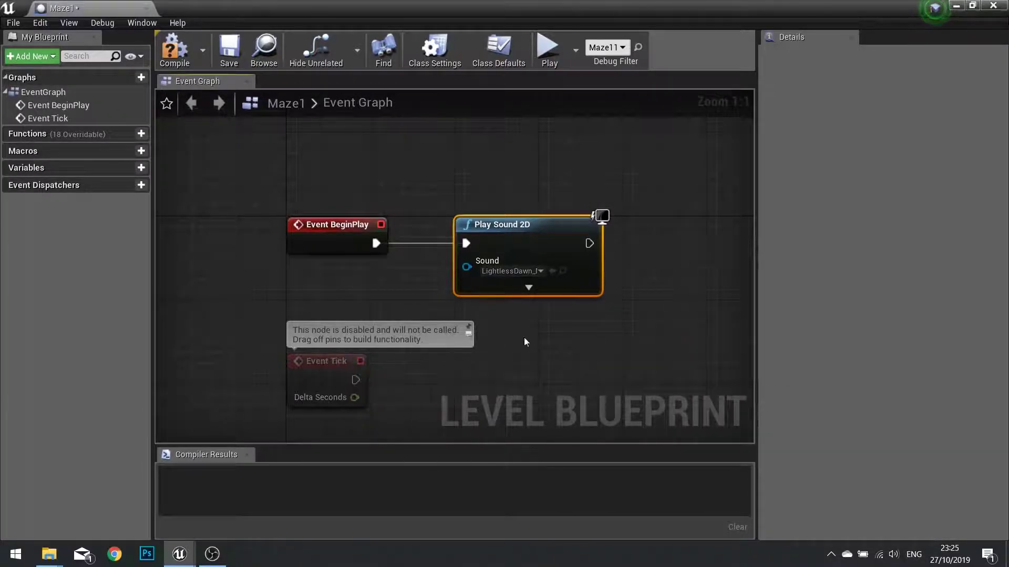
- Examine the advanced parameters of the Play Sound 2D node, such as volume and pitch multipliers, and collapse them again
{"action": "left_click", "coordinate": [529, 288]}
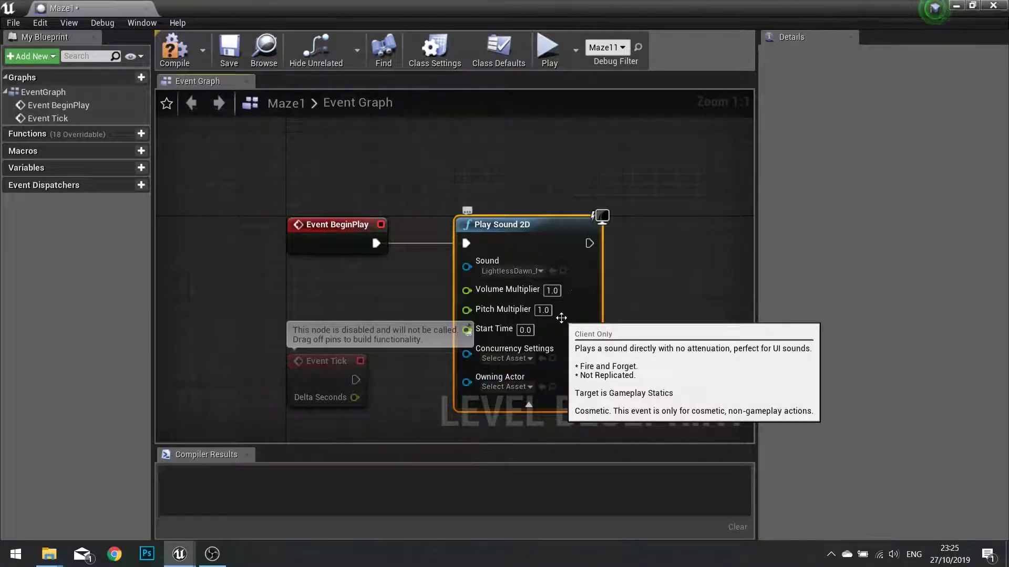
{"action": "left_click", "coordinate": [529, 405]}
{"action": "left_click", "coordinate": [529, 287]}
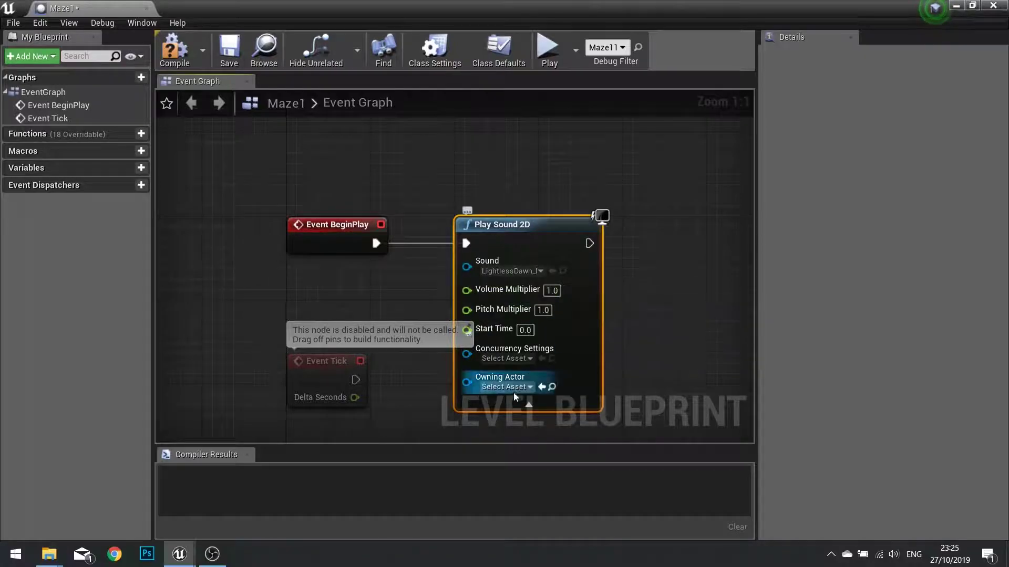
{"action": "left_click", "coordinate": [526, 405]}
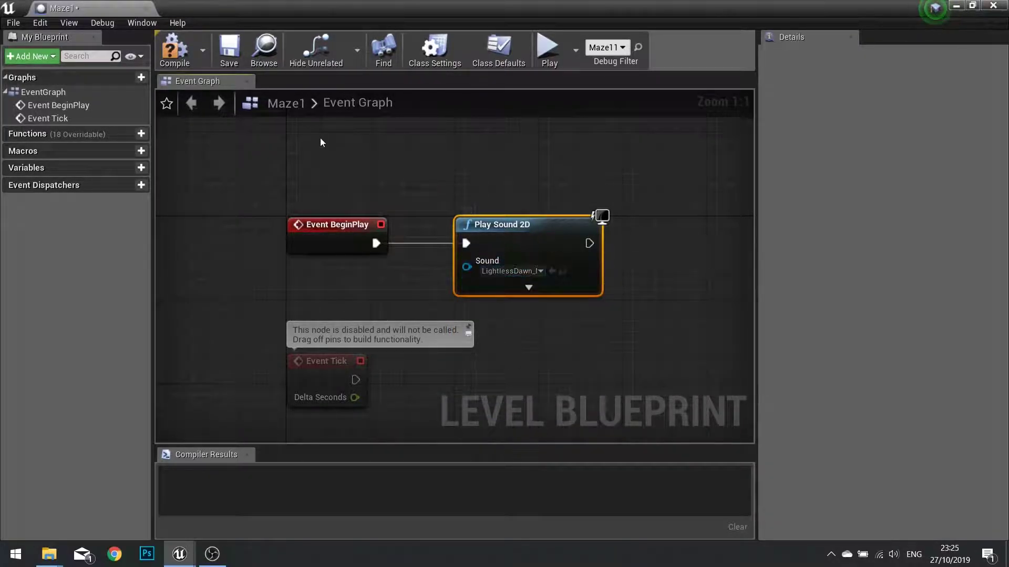
- Compile the Level Blueprint and close it
{"action": "left_click", "coordinate": [172, 55]}
{"action": "left_click_drag", "start_coordinate": [442, 188], "coordinate": [625, 319]}
{"action": "left_click", "coordinate": [991, 6]}
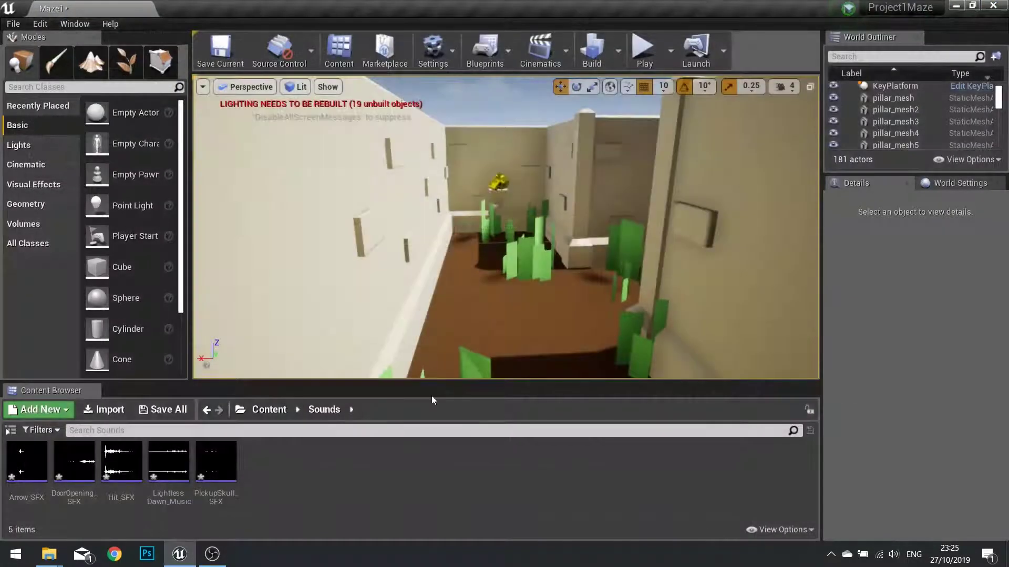
- Enable Looping on the LightlessDawn_Music sound wave, save the asset and close its editor
{"action": "double_click", "coordinate": [178, 492]}
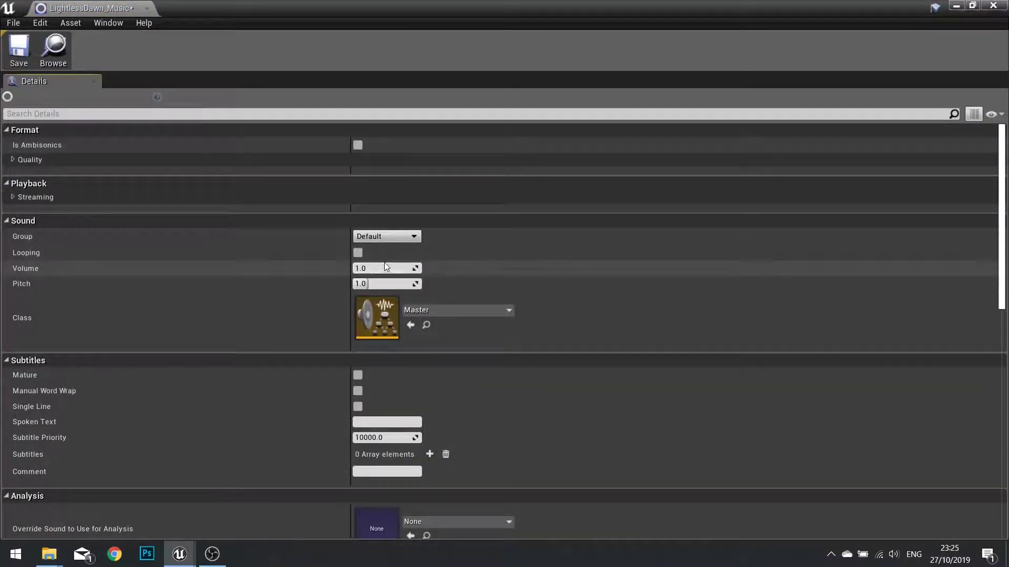
{"action": "left_click", "coordinate": [359, 253]}
{"action": "left_click", "coordinate": [18, 48]}
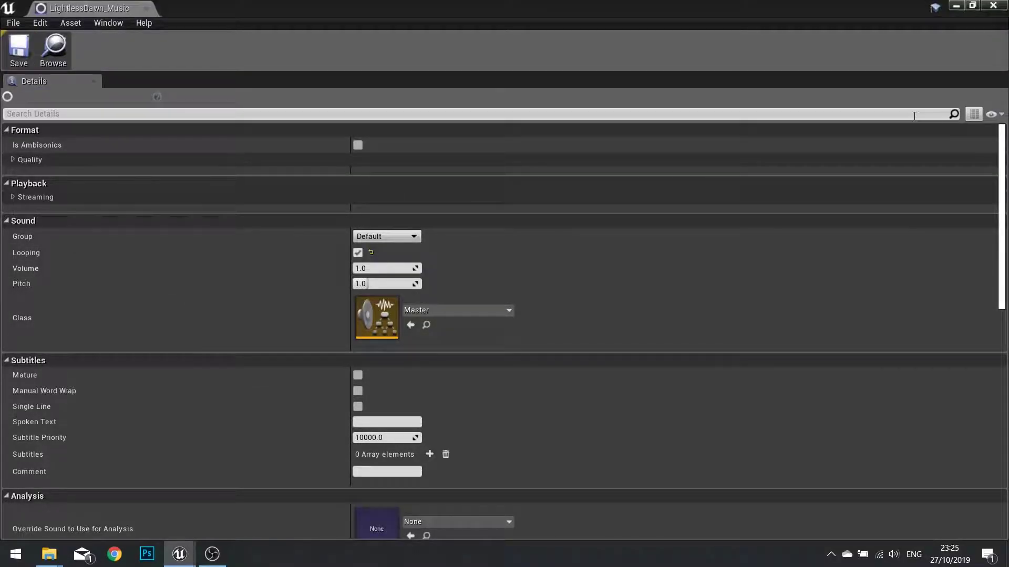
{"action": "left_click", "coordinate": [993, 5]}
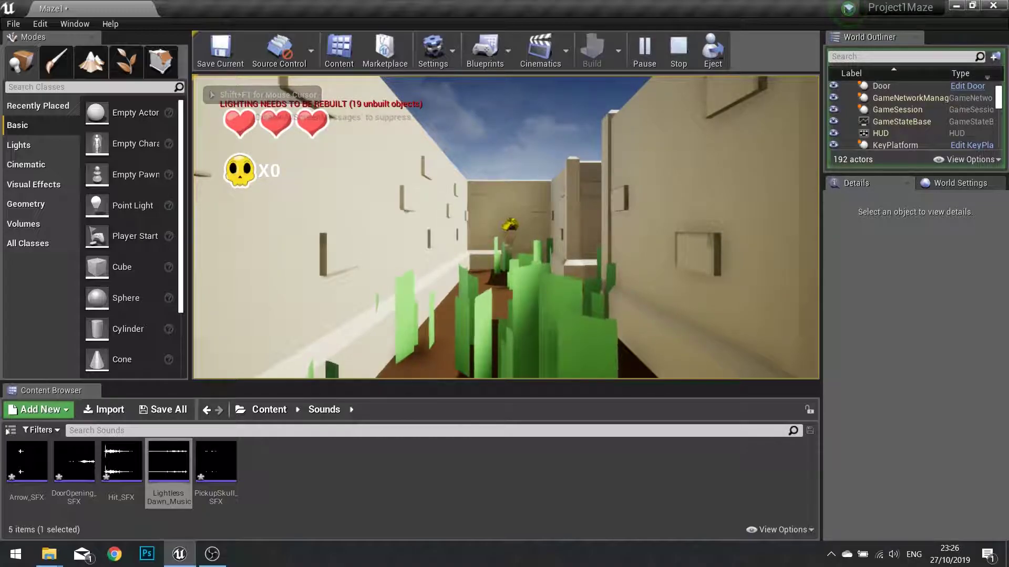
- Play-test the maze level by collecting the yellow skull and placing it in the round-windowed door to open it
{"action": "key", "text": "w"}
{"action": "key", "text": "w"}
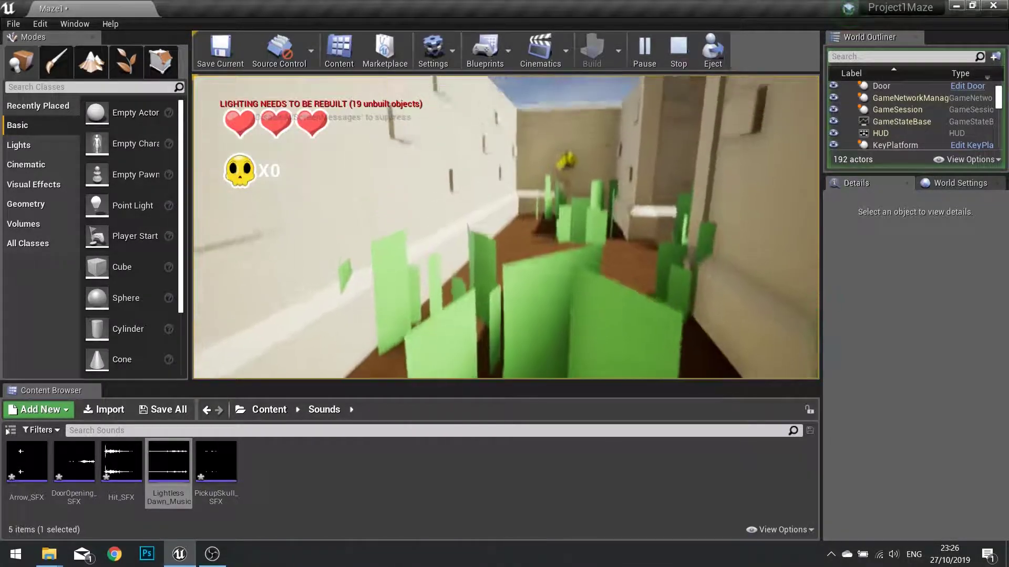
{"action": "key", "text": "w"}
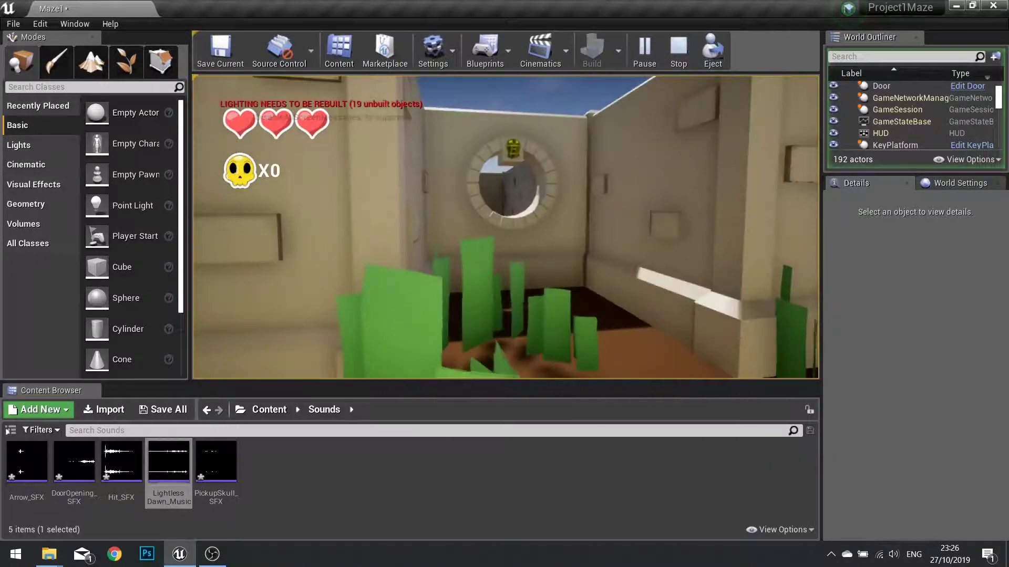
{"action": "key", "text": "s"}
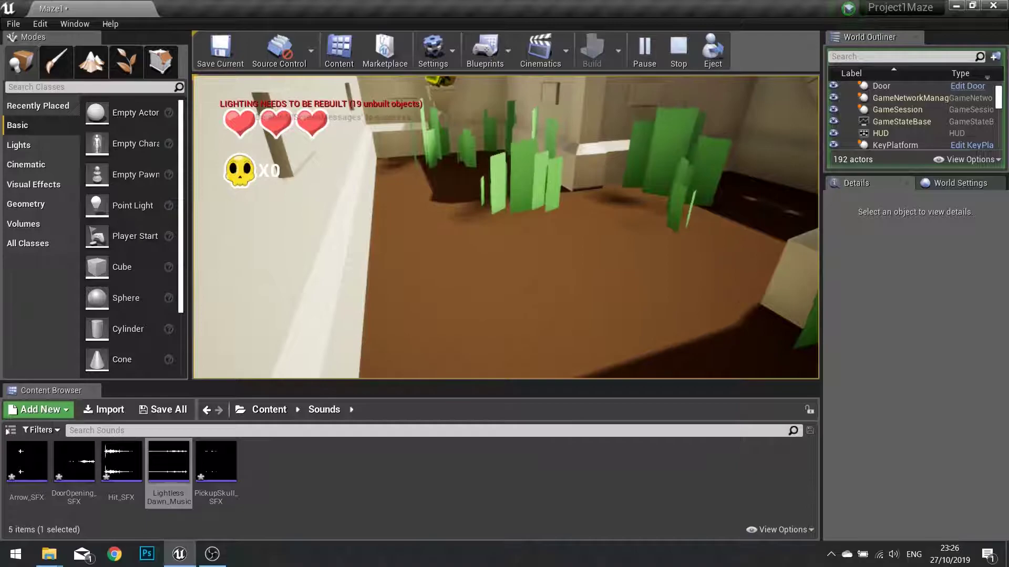
{"action": "key", "text": "w"}
{"action": "key", "text": "w"}
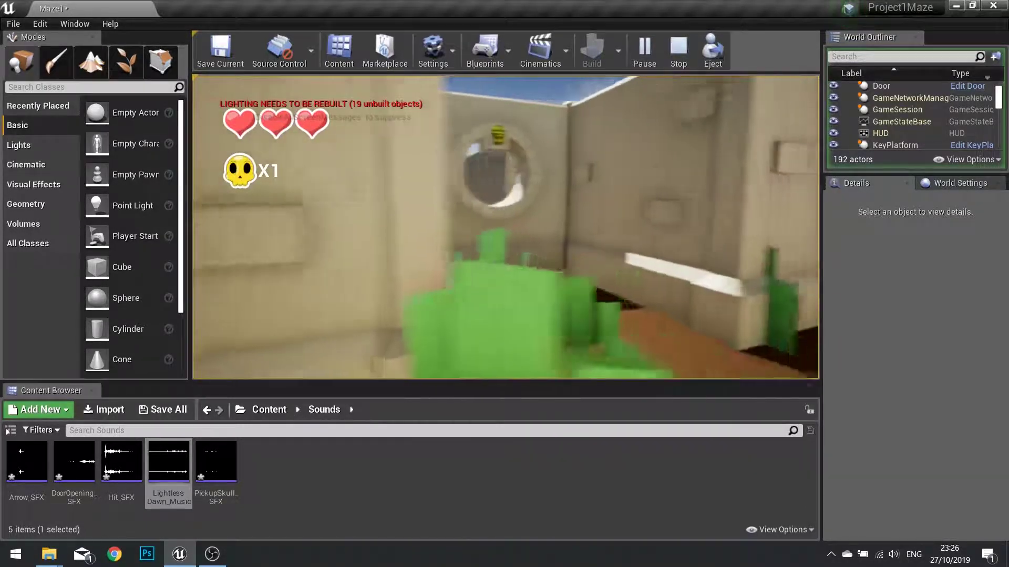
{"action": "key", "text": "s"}
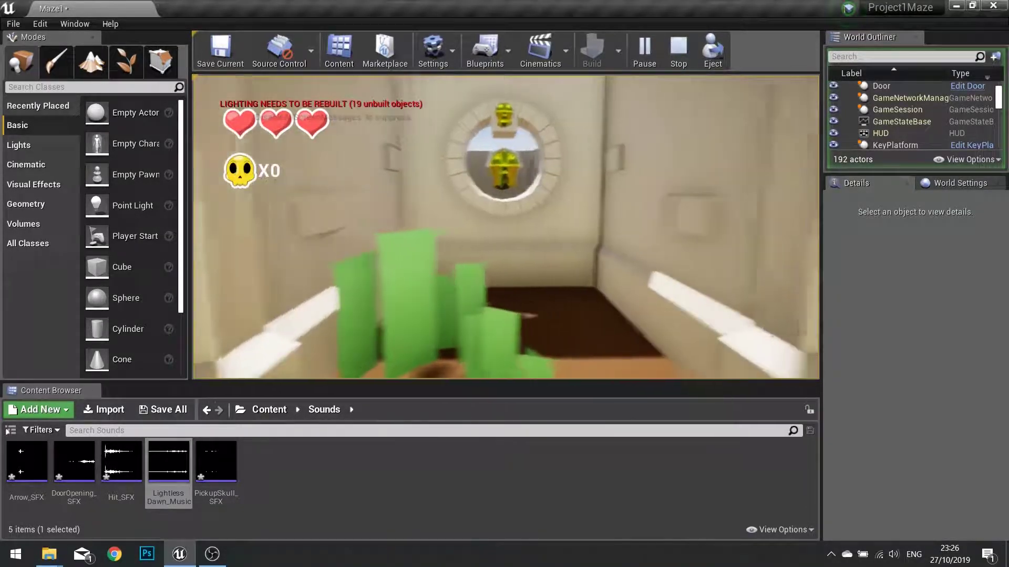
{"action": "key", "text": "w"}
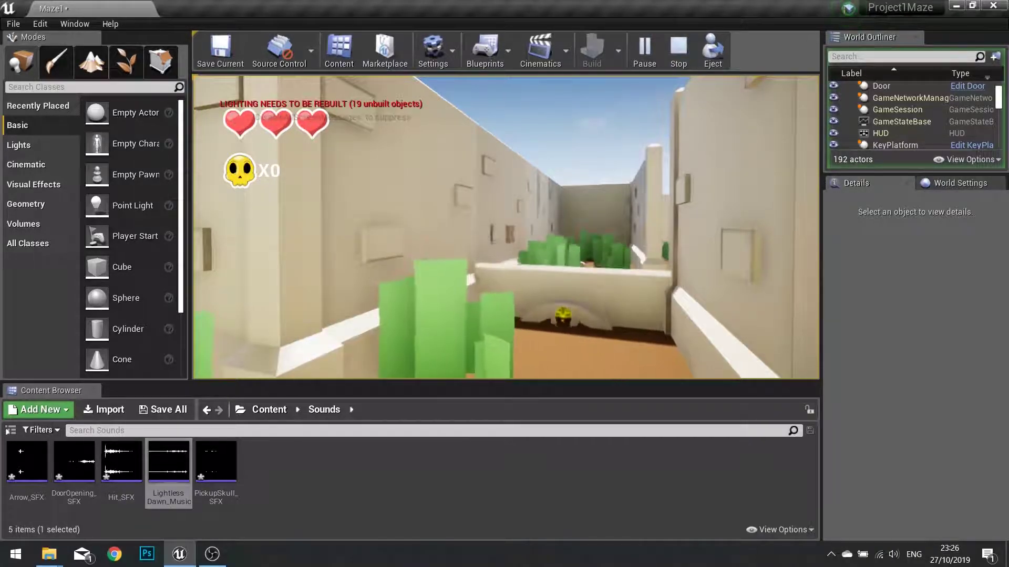
- Walk through the opened door and along the maze corridors to check the background music, and end the play session
{"action": "key", "text": "w"}
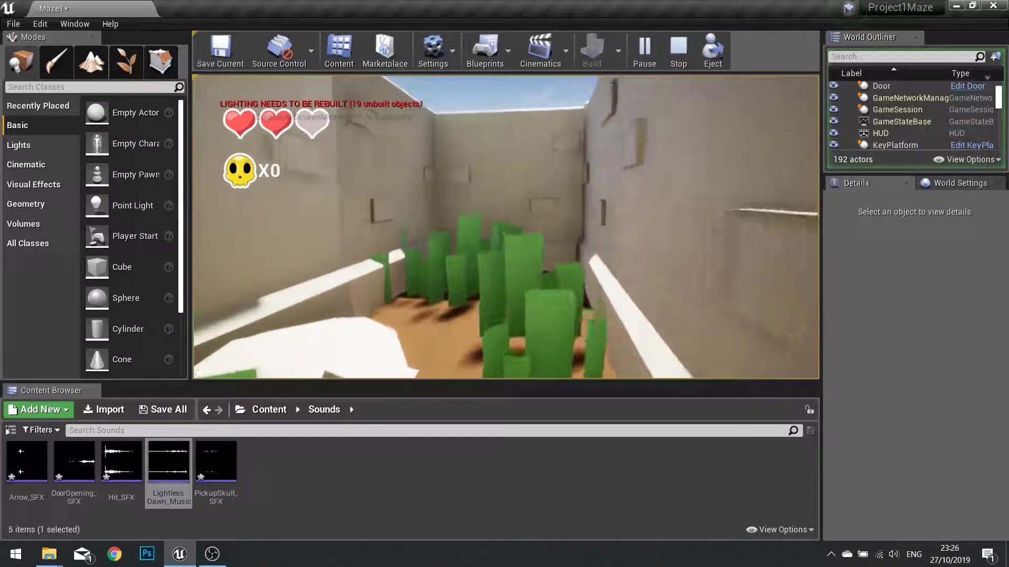
{"action": "key", "text": "w"}
{"action": "key", "text": "w"}
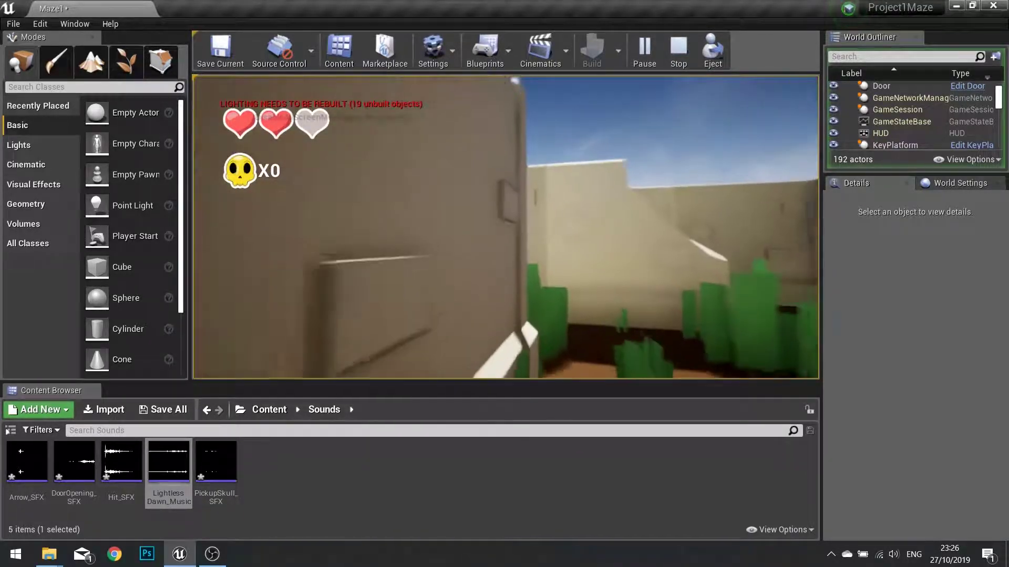
{"action": "key", "text": "w"}
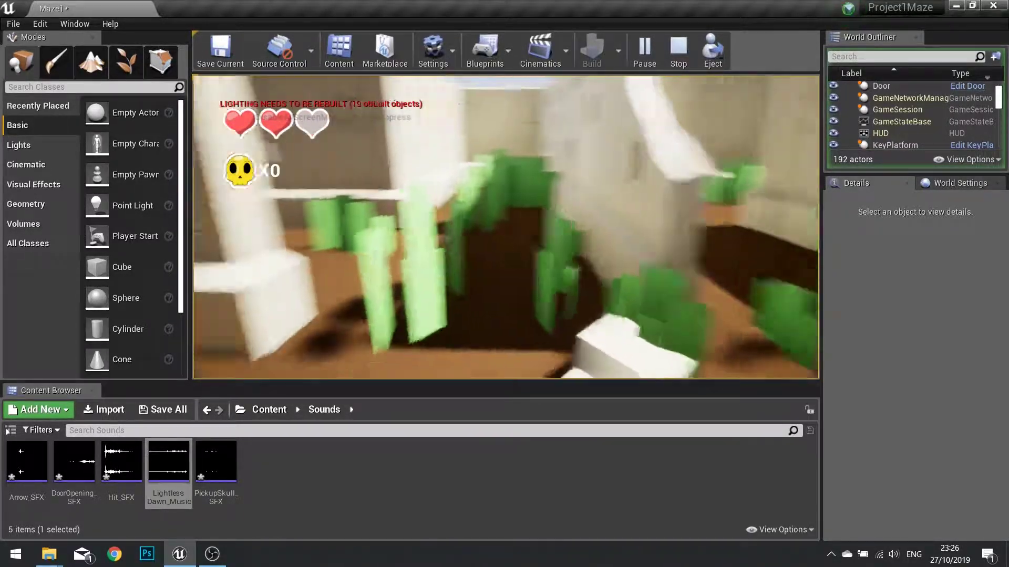
{"action": "key", "text": "w"}
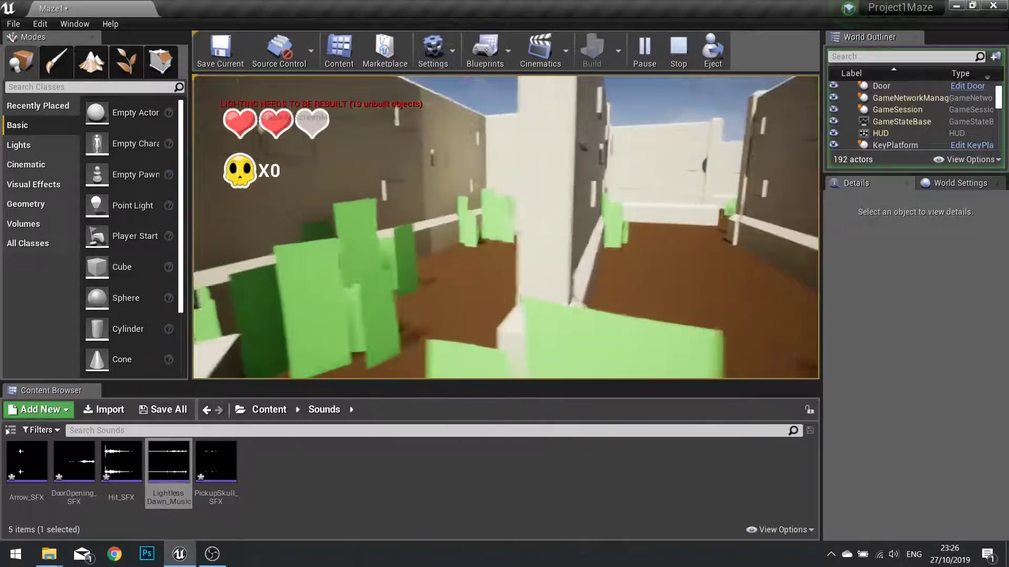
{"action": "key", "text": "w"}
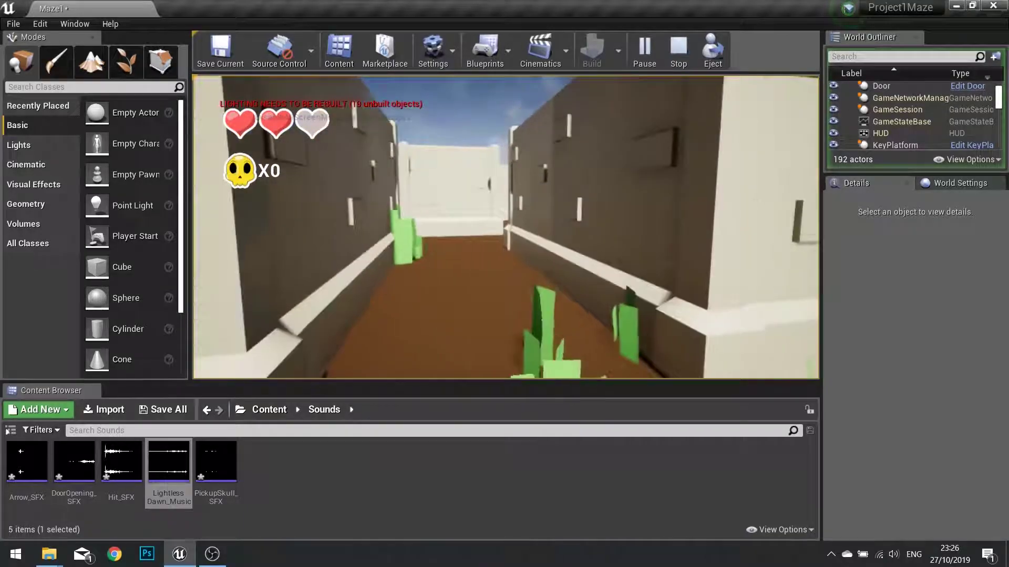
{"action": "key", "text": "Escape"}
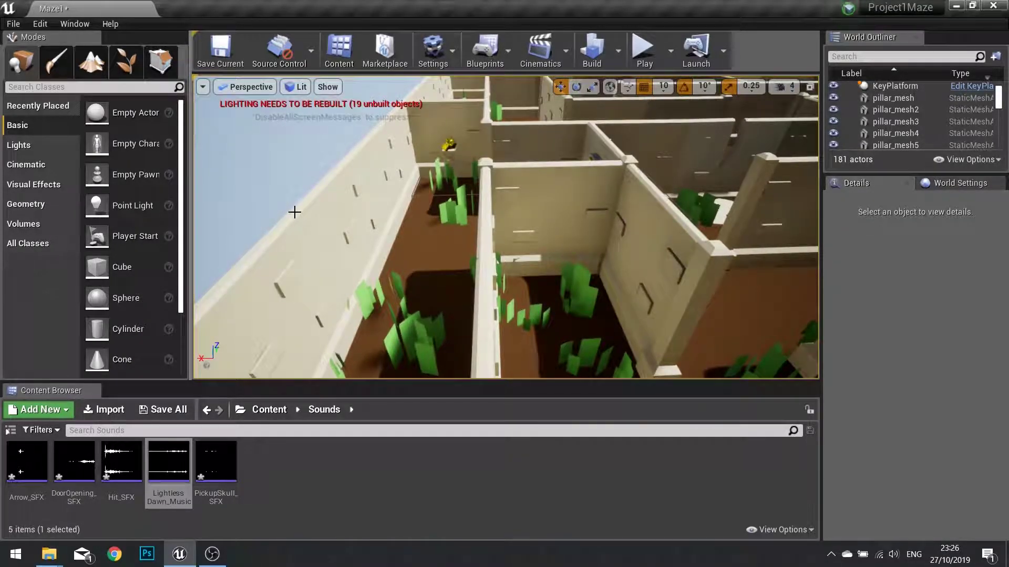
{"action": "key", "text": "w"}
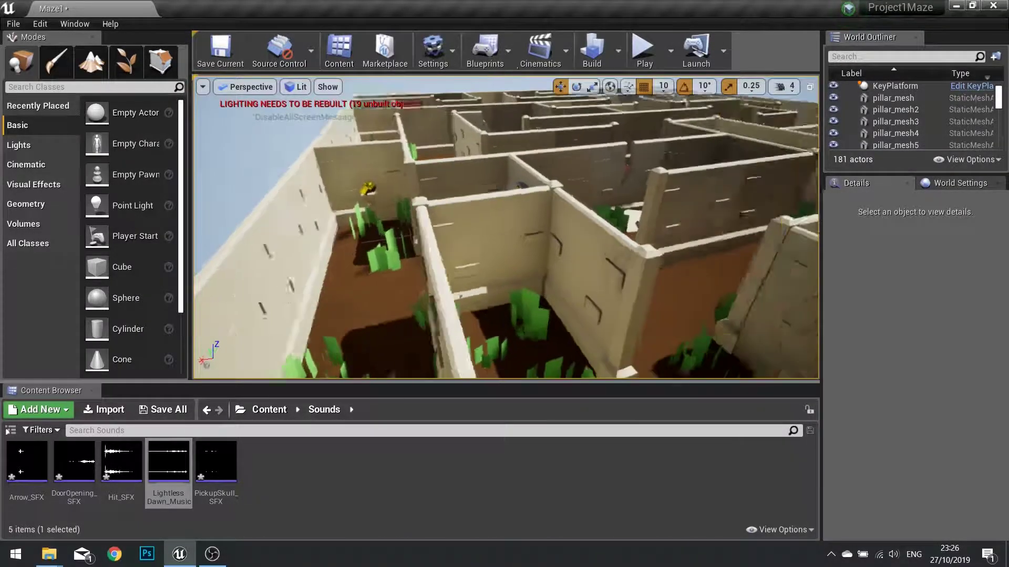
{"action": "key", "text": "w"}
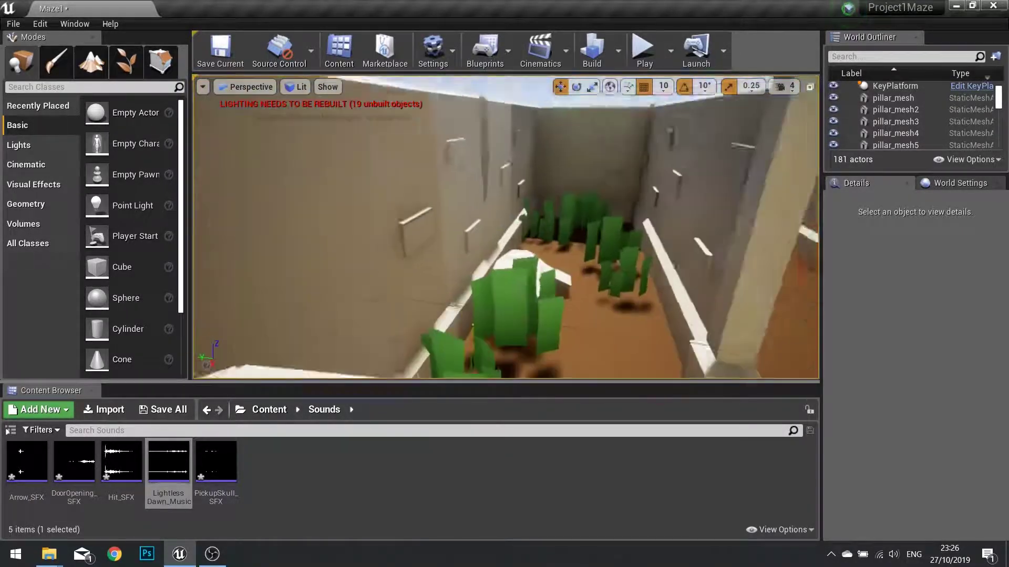
{"action": "key", "text": "s"}
{"action": "key", "text": "s"}
{"action": "right_click_drag", "start_coordinate": [437, 237], "coordinate": [437, 236]}
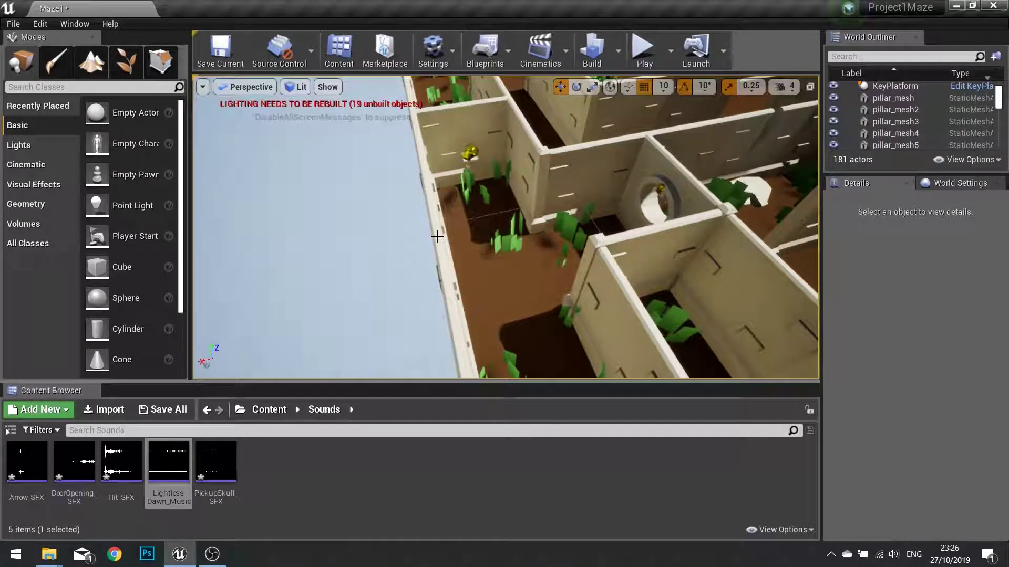